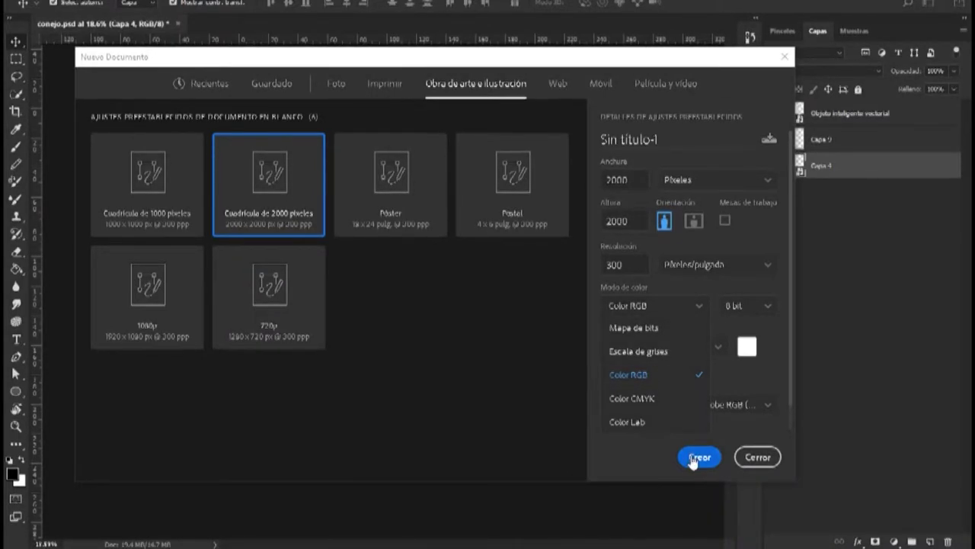
Create a 2000 × 2000 pixel document at 300 ppi with RGB color, white background and the Adobe RGB (1998) workspace profile.
click(644, 375)
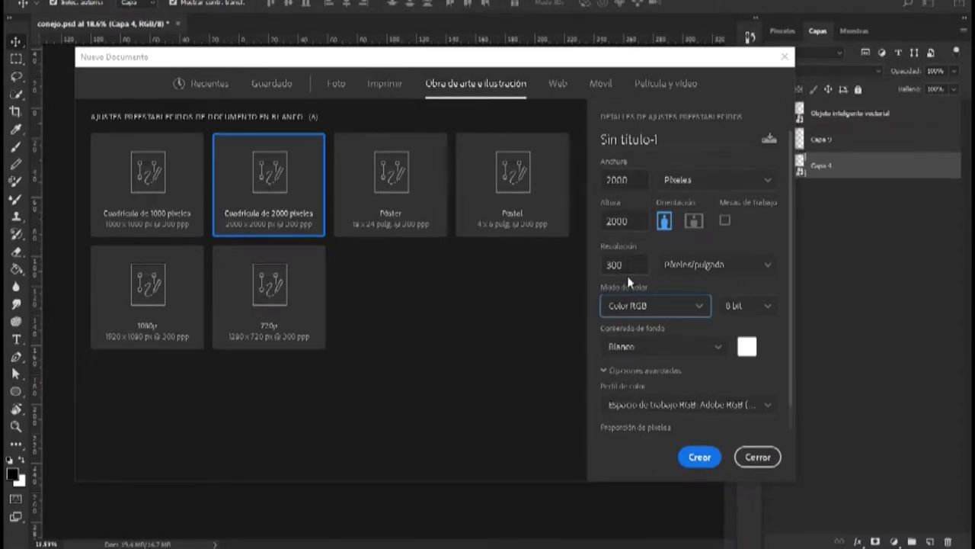
click(698, 349)
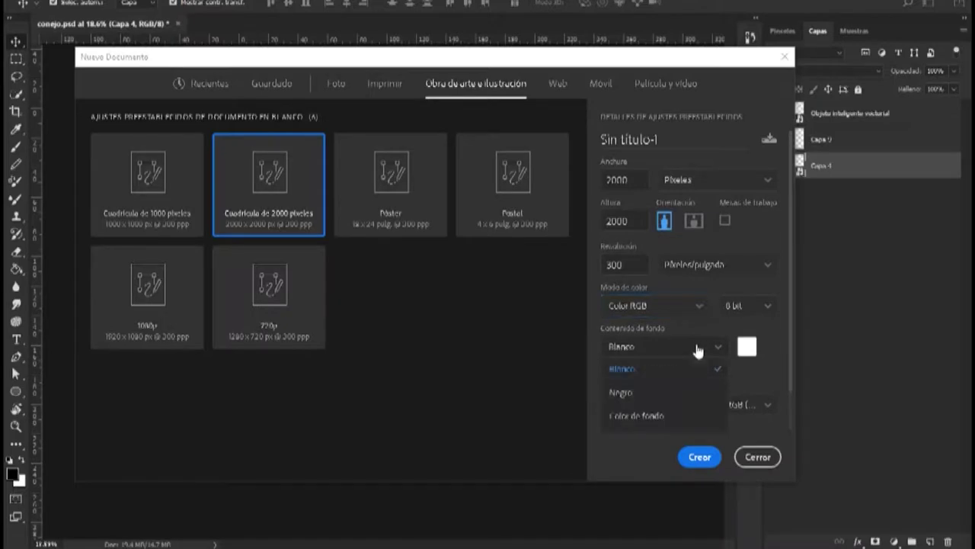
click(660, 372)
click(758, 405)
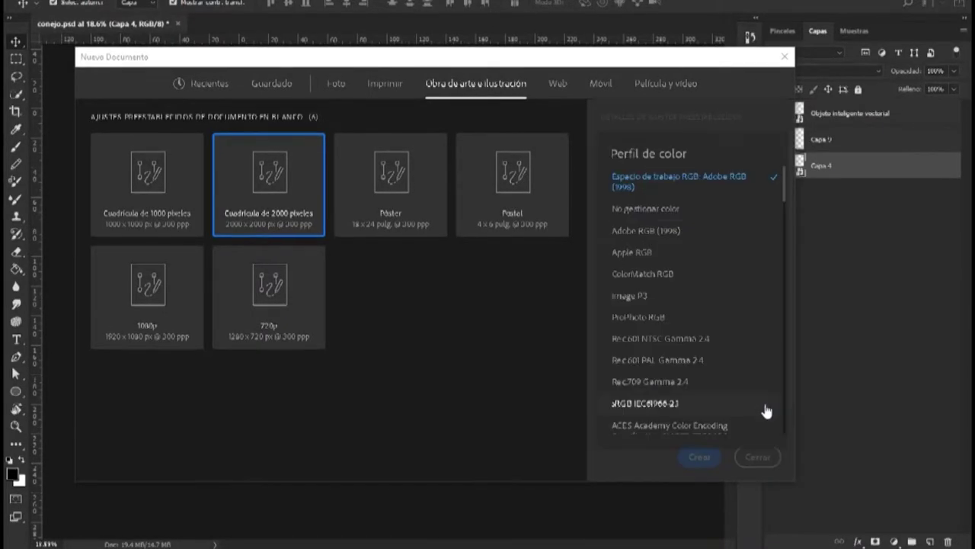
click(683, 192)
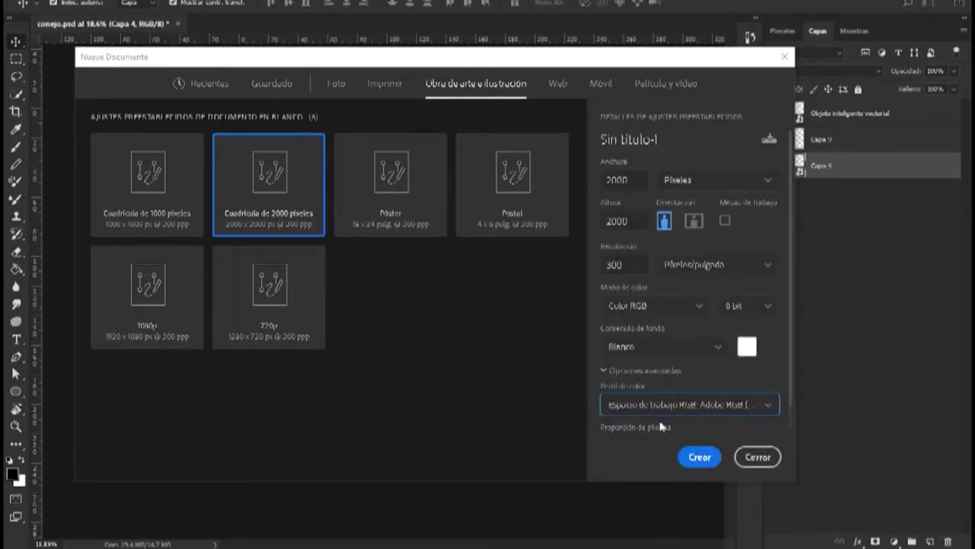
key(Return)
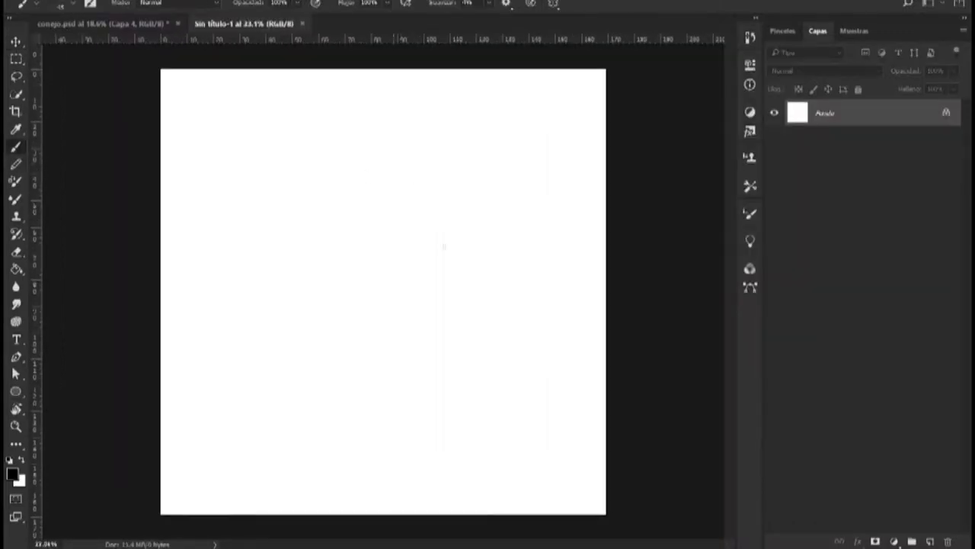
Choose the lapiz hb pencil brush from the brush presets.
click(792, 31)
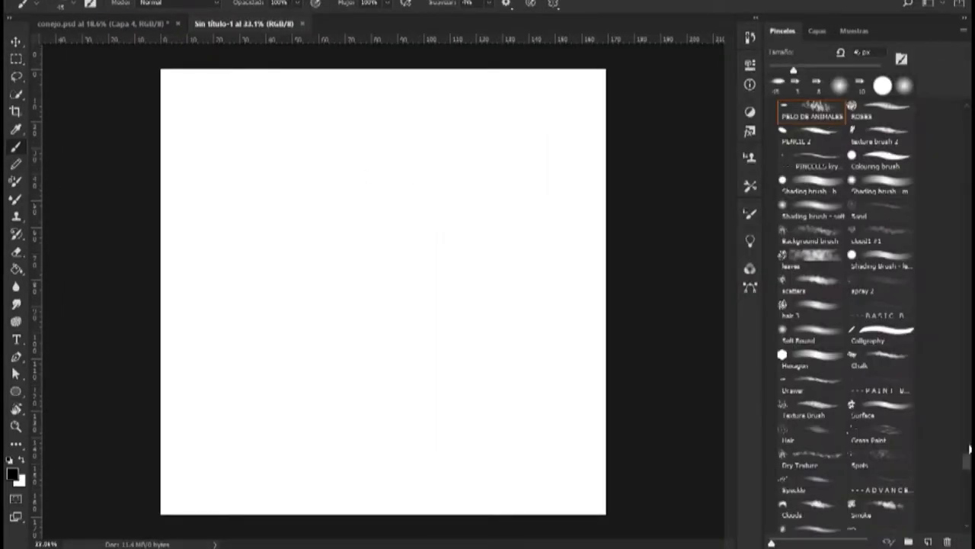
scroll(901, 478, down, 15)
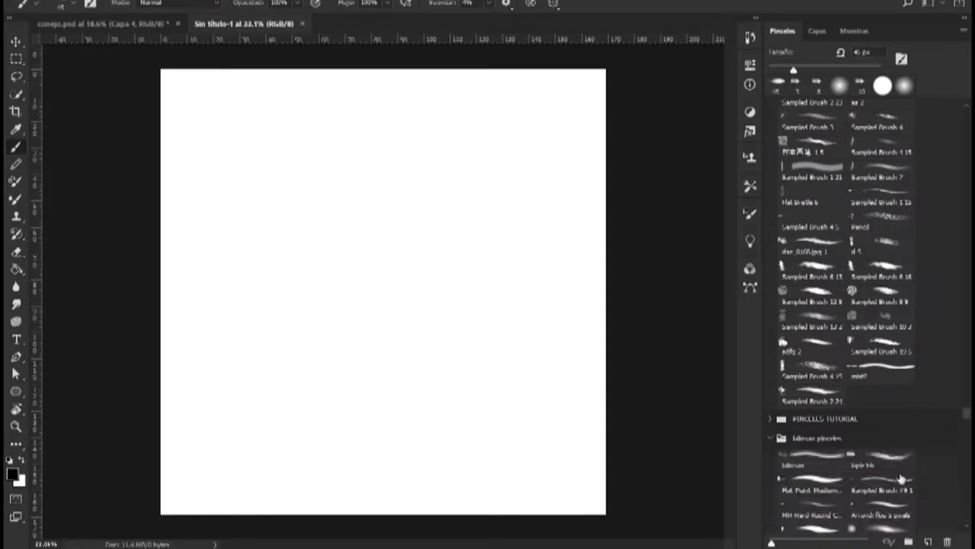
click(888, 461)
Place the pink-eared mouse reference image from the desktop (Escritorio) into the document at its default size.
click(41, 0)
click(150, 244)
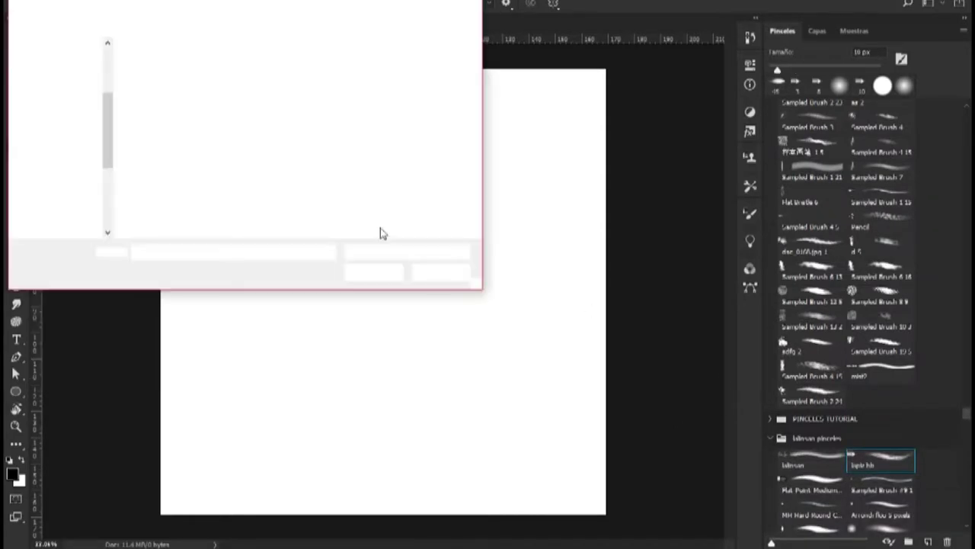
click(57, 98)
scroll(381, 145, down, 10)
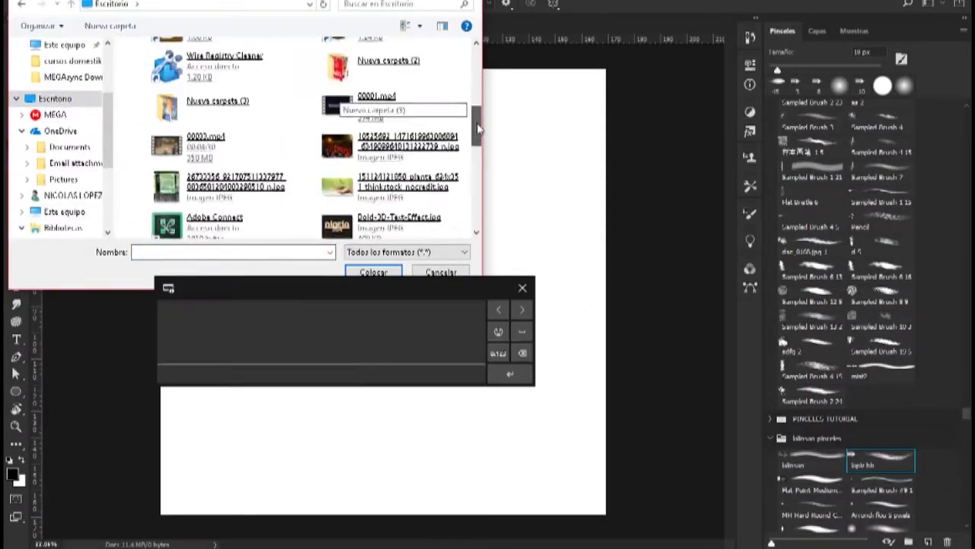
drag(482, 172, 481, 189)
double_click(296, 203)
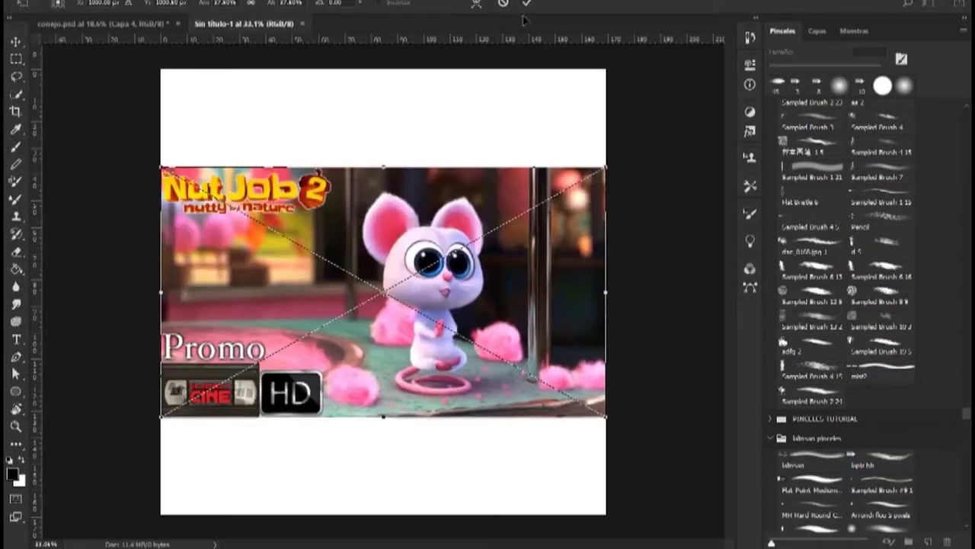
click(524, 4)
Move the reference image so the mouse sits in the canvas's left half, and add a new empty layer above it.
key(v)
drag(459, 277, 245, 278)
click(817, 30)
click(930, 540)
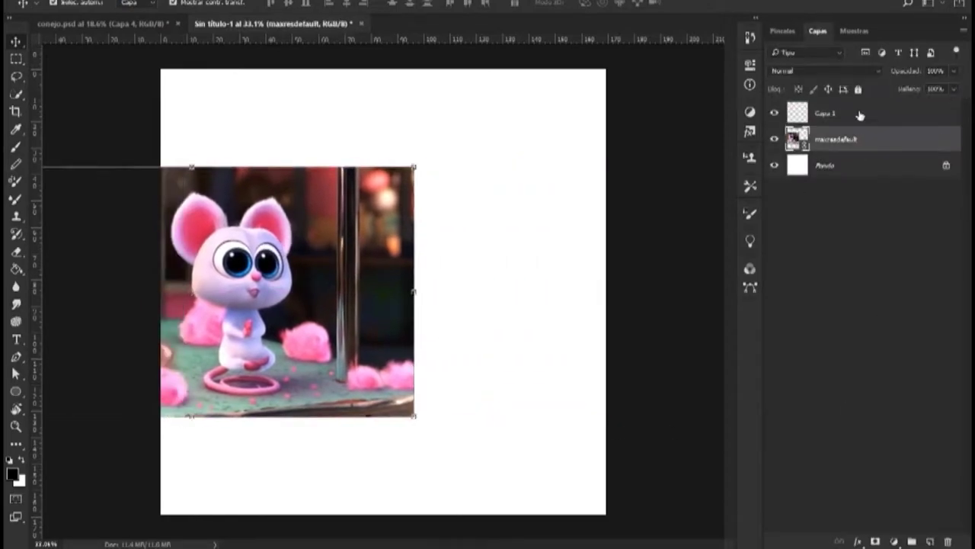
key(b)
key(ctrl+plus)
key(ctrl+minus)
Rasterize the reference image layer and erase the picture area to the right of the mouse with a large eraser.
click(835, 138)
key(e)
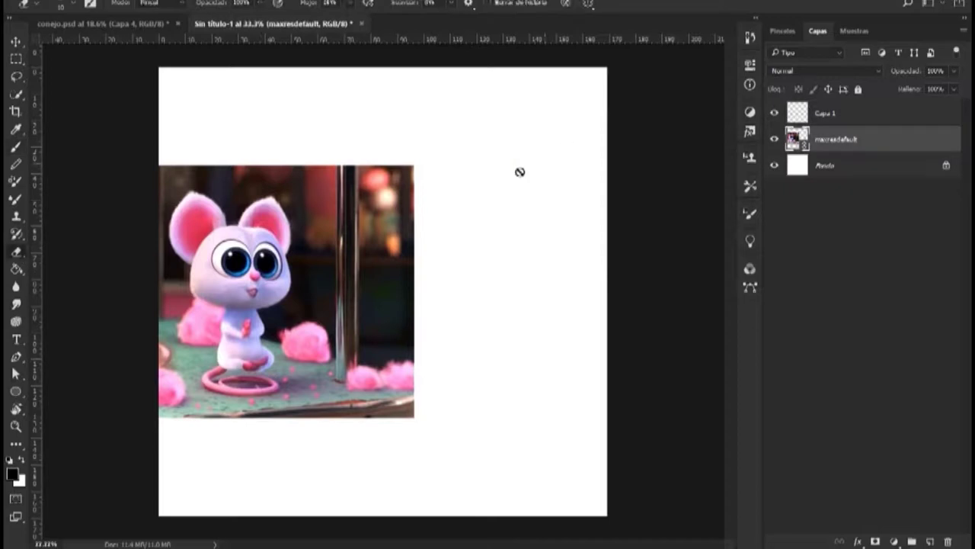
right_click(384, 155)
click(128, 46)
mouse_move(406, 206)
mouse_down()
mouse_move(414, 146)
mouse_move(407, 355)
mouse_move(371, 247)
mouse_move(366, 190)
mouse_move(363, 316)
mouse_move(339, 282)
mouse_move(315, 350)
mouse_move(454, 306)
mouse_up()
click(75, 5)
click(132, 46)
drag(317, 387, 299, 427)
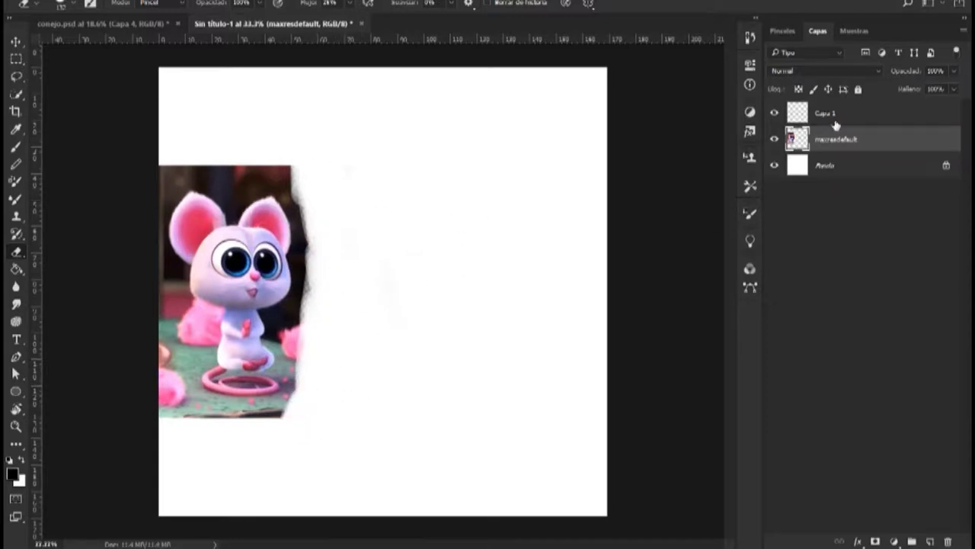
Lock the reference image layer and make Capa 1 active for drawing with the Brush tool.
click(858, 90)
click(836, 114)
click(17, 147)
key(ctrl+plus)
drag(513, 248, 387, 228)
drag(324, 168, 323, 259)
drag(330, 173, 329, 259)
key(ctrl+z)
key(ctrl+z)
Set the brush smoothing to 16% and draw crossing vertical and horizontal face guidelines beside the reference.
click(489, 4)
drag(489, 20, 497, 21)
drag(358, 179, 358, 316)
mouse_move(319, 257)
mouse_down()
mouse_move(344, 293)
mouse_move(440, 286)
mouse_up()
Sketch two oval eyes with inner circles on either side of the vertical guideline and start shading the left pupil.
mouse_move(369, 261)
mouse_down()
mouse_move(412, 257)
mouse_move(414, 285)
mouse_up()
mouse_move(444, 250)
mouse_down()
mouse_move(459, 257)
mouse_move(456, 291)
mouse_up()
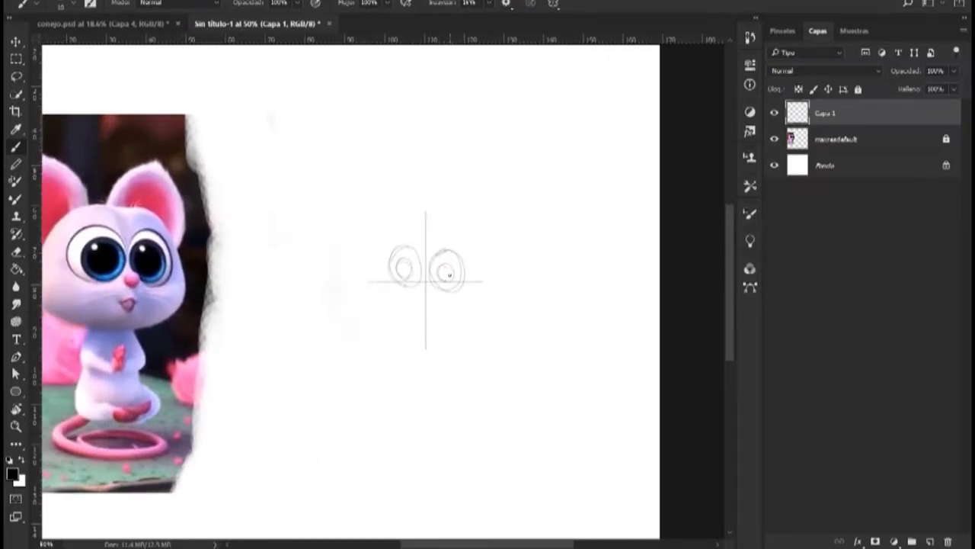
drag(401, 265, 406, 262)
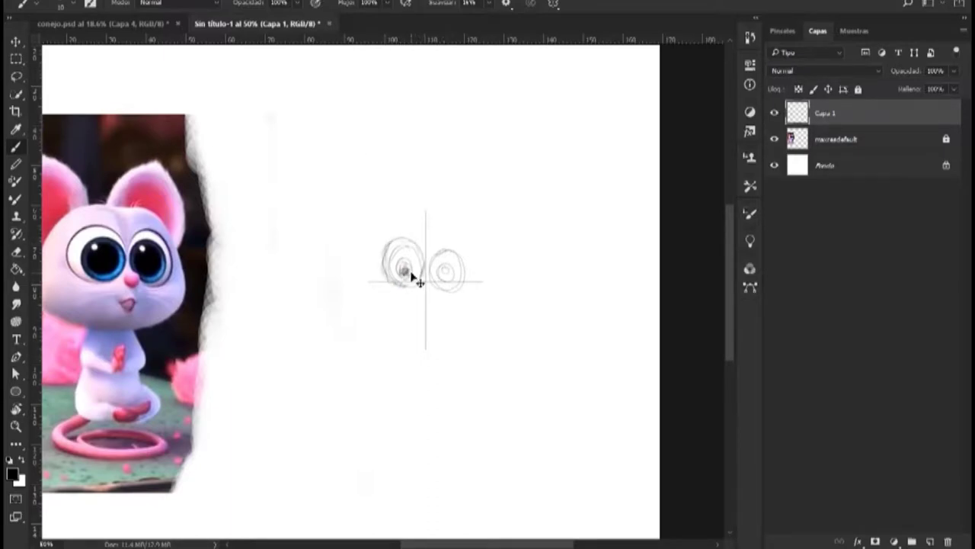
Set the brush smoothing to 9% and reinforce the outlines of both eyes.
key(ctrl+plus)
key(ctrl+plus)
click(488, 4)
mouse_move(436, 252)
mouse_down()
mouse_move(439, 262)
mouse_move(442, 245)
mouse_move(436, 267)
mouse_move(404, 243)
mouse_move(426, 266)
mouse_move(441, 253)
mouse_move(455, 259)
mouse_move(446, 253)
mouse_up()
key(ctrl+minus)
key(ctrl+minus)
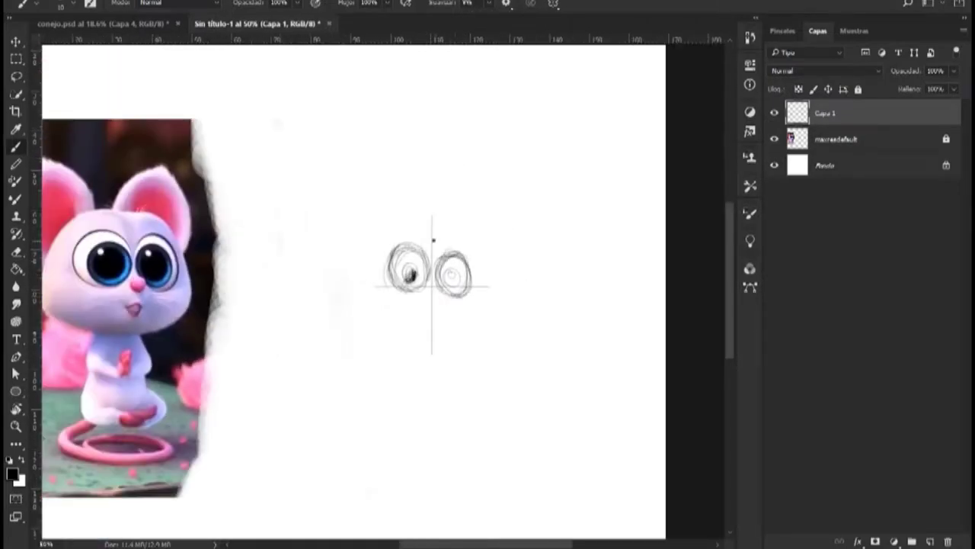
Sketch a light head outline around the eyes with a flat top and a wider lower face.
mouse_move(401, 229)
mouse_down()
mouse_move(374, 270)
mouse_move(393, 246)
mouse_up()
drag(397, 228, 387, 271)
mouse_move(411, 312)
mouse_down()
mouse_move(477, 204)
mouse_move(515, 217)
mouse_move(499, 324)
mouse_move(518, 237)
mouse_up()
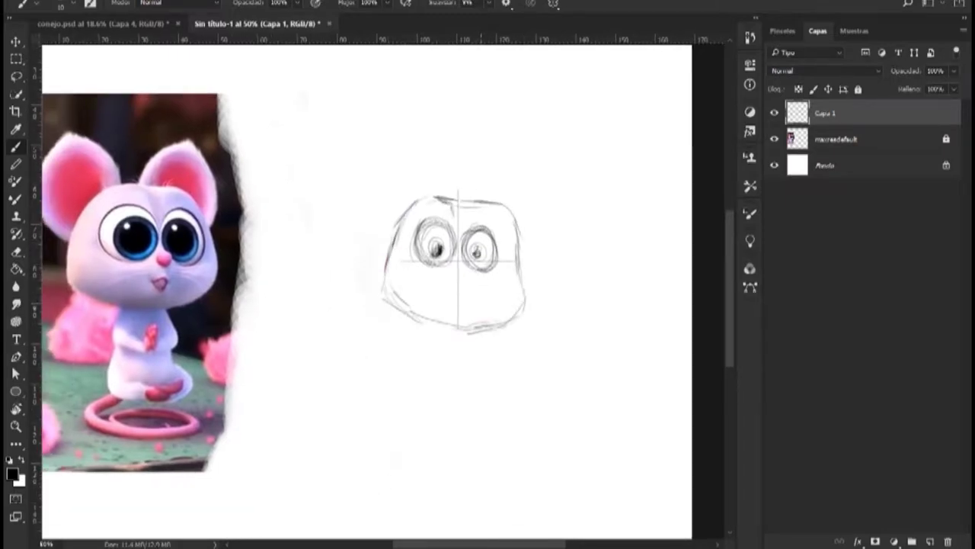
Fill both pupils with black and go over the eye outlines with heavier strokes.
mouse_move(431, 247)
mouse_down()
mouse_move(495, 245)
mouse_move(468, 268)
mouse_move(497, 255)
mouse_up()
mouse_move(428, 224)
mouse_down()
mouse_move(424, 257)
mouse_move(453, 251)
mouse_move(419, 260)
mouse_move(431, 222)
mouse_move(444, 269)
mouse_up()
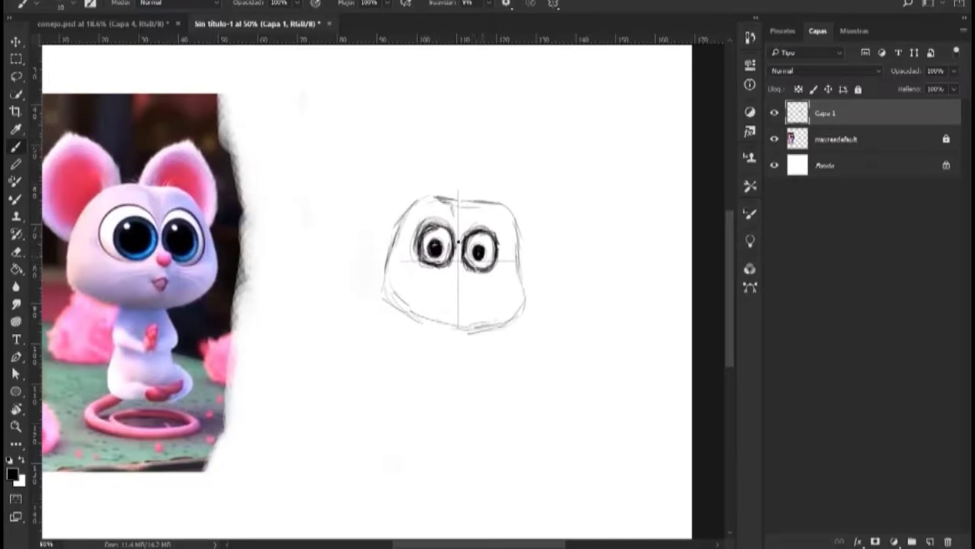
mouse_move(424, 232)
mouse_down()
mouse_move(451, 262)
mouse_move(437, 266)
mouse_up()
drag(467, 239, 467, 267)
mouse_move(475, 232)
mouse_down()
mouse_move(497, 259)
mouse_move(482, 272)
mouse_move(487, 238)
mouse_move(497, 275)
mouse_up()
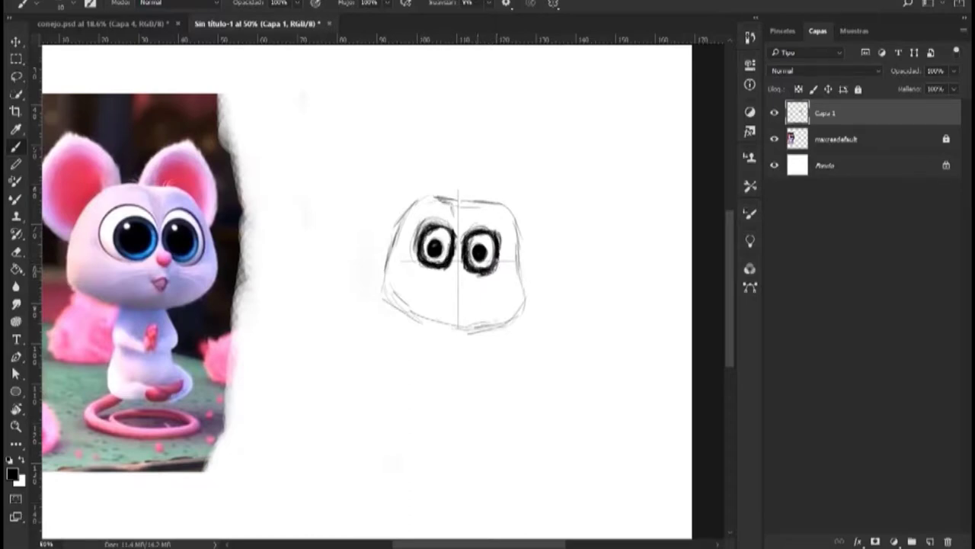
Add larger, thick black outer rings around both eyes.
mouse_move(466, 246)
mouse_down()
mouse_move(500, 221)
mouse_move(480, 279)
mouse_move(467, 221)
mouse_move(495, 277)
mouse_up()
drag(510, 244, 486, 276)
mouse_move(451, 220)
mouse_down()
mouse_move(456, 231)
mouse_move(413, 263)
mouse_move(455, 215)
mouse_move(417, 266)
mouse_up()
mouse_move(416, 222)
mouse_down()
mouse_move(448, 214)
mouse_move(415, 221)
mouse_up()
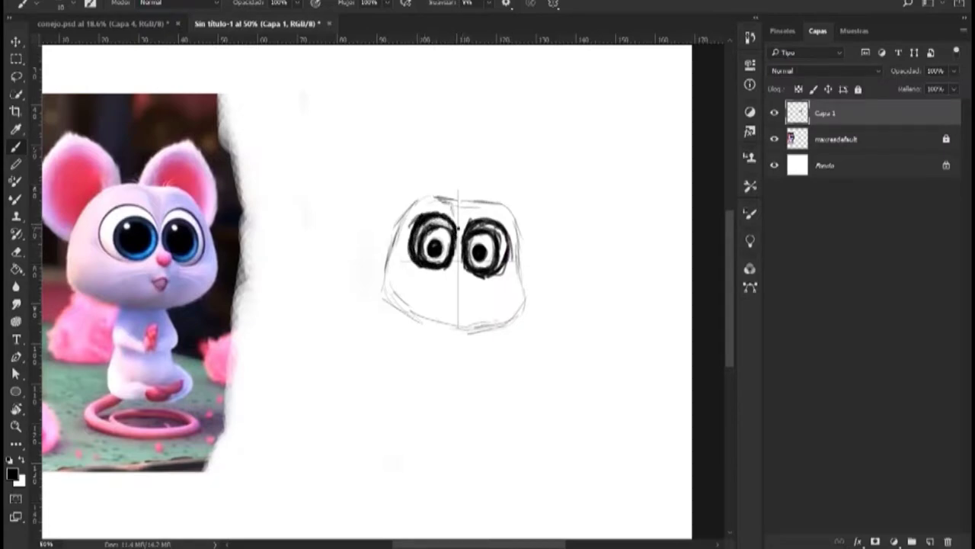
Draw a small round nose and an open smiling mouth with two front teeth below the eyes.
drag(457, 268, 471, 302)
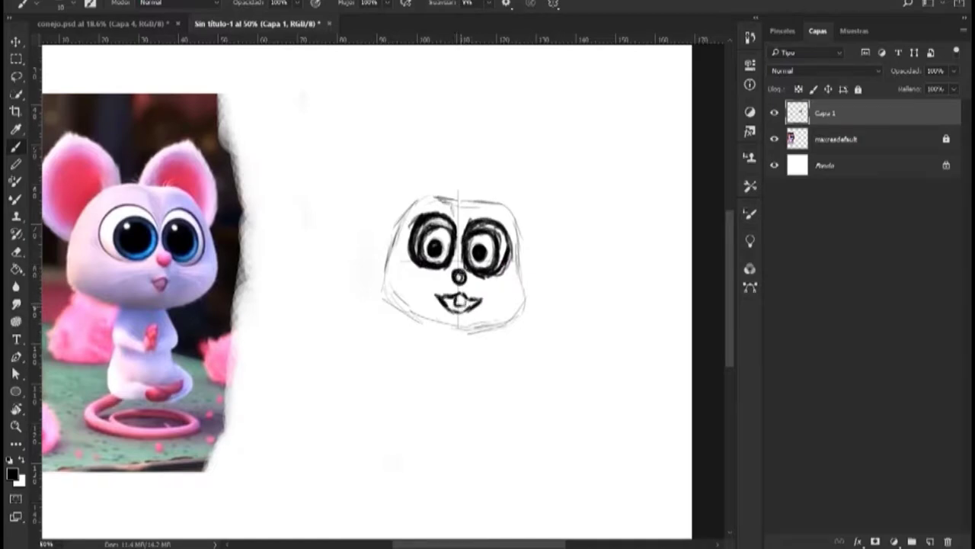
key(ctrl+plus)
key(ctrl+plus)
mouse_move(379, 290)
mouse_down()
mouse_move(416, 329)
mouse_move(469, 303)
mouse_move(436, 286)
mouse_move(455, 298)
mouse_move(438, 298)
mouse_move(483, 301)
mouse_move(505, 318)
mouse_up()
Redraw the whole head outline with thick, rounded black strokes over the light sketch.
mouse_move(313, 176)
mouse_down()
mouse_move(293, 263)
mouse_move(327, 350)
mouse_up()
mouse_move(292, 273)
mouse_down()
mouse_move(311, 158)
mouse_move(388, 111)
mouse_move(430, 99)
mouse_up()
key(ctrl+minus)
key(ctrl+minus)
drag(399, 301, 442, 325)
mouse_move(467, 184)
mouse_down()
mouse_move(510, 204)
mouse_move(515, 246)
mouse_move(517, 293)
mouse_up()
mouse_move(437, 323)
mouse_down()
mouse_move(500, 313)
mouse_move(518, 273)
mouse_move(515, 245)
mouse_up()
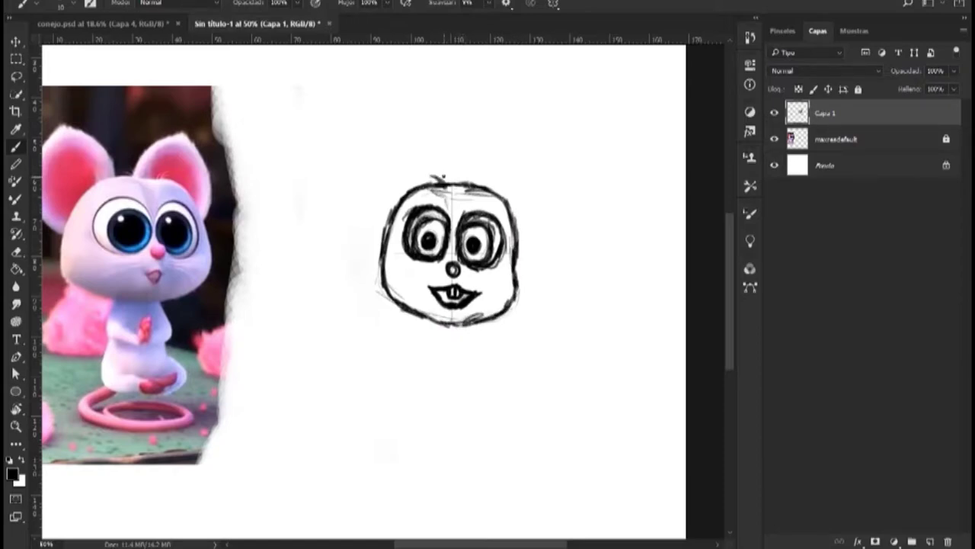
Draw the pointed right ear with an inner contour on top of the head.
mouse_move(460, 158)
mouse_down()
mouse_move(494, 132)
mouse_move(517, 208)
mouse_up()
drag(467, 169, 519, 218)
drag(518, 162, 517, 227)
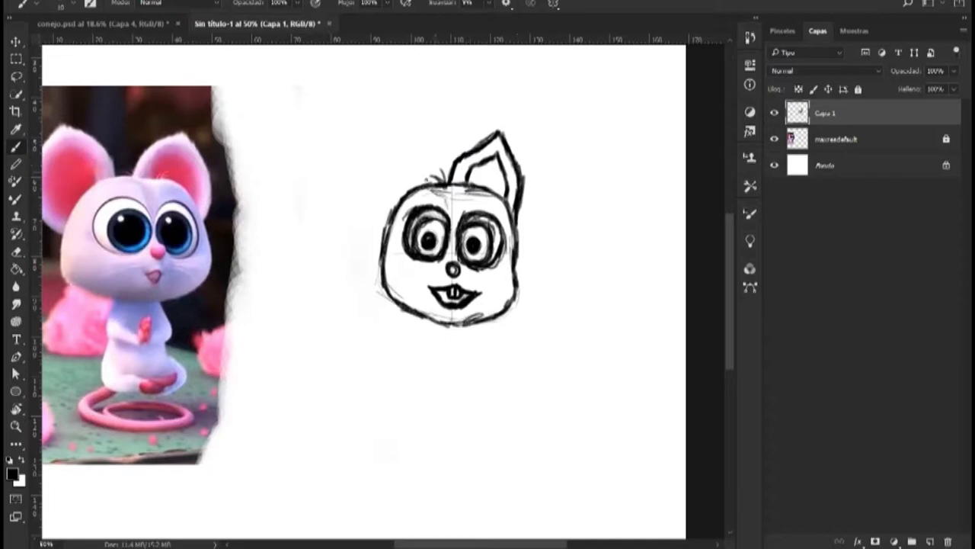
Draw the outer outline of the pointed left ear.
mouse_move(390, 160)
mouse_down()
mouse_move(368, 149)
mouse_move(366, 178)
mouse_up()
drag(363, 189, 393, 187)
mouse_move(397, 154)
mouse_down()
mouse_move(395, 191)
mouse_move(418, 219)
mouse_move(396, 160)
mouse_move(412, 149)
mouse_up()
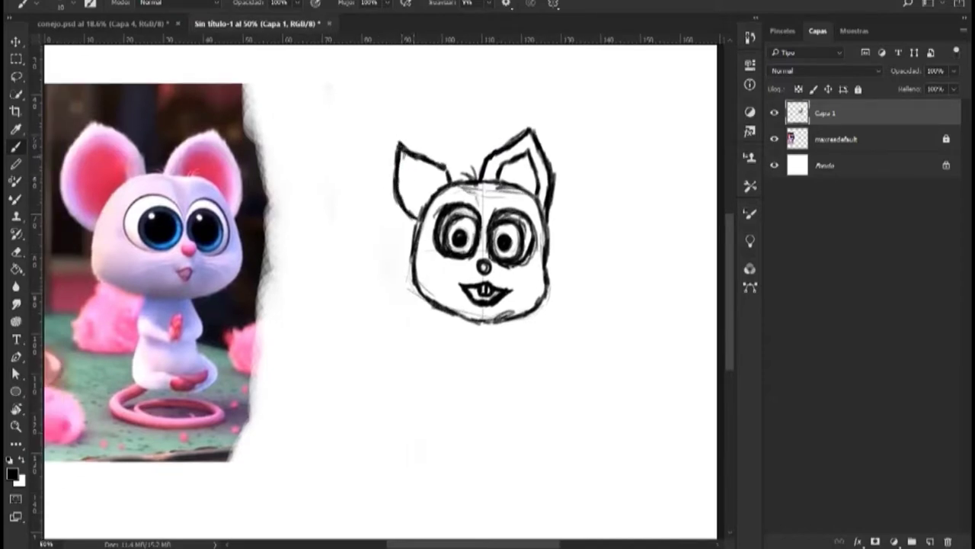
Select the left ear with the Lasso tool, enlarge it to about 118% width and 115% height, and deselect it.
key(l)
mouse_move(455, 176)
mouse_down()
mouse_move(385, 180)
mouse_move(424, 219)
mouse_move(454, 181)
mouse_up()
key(v)
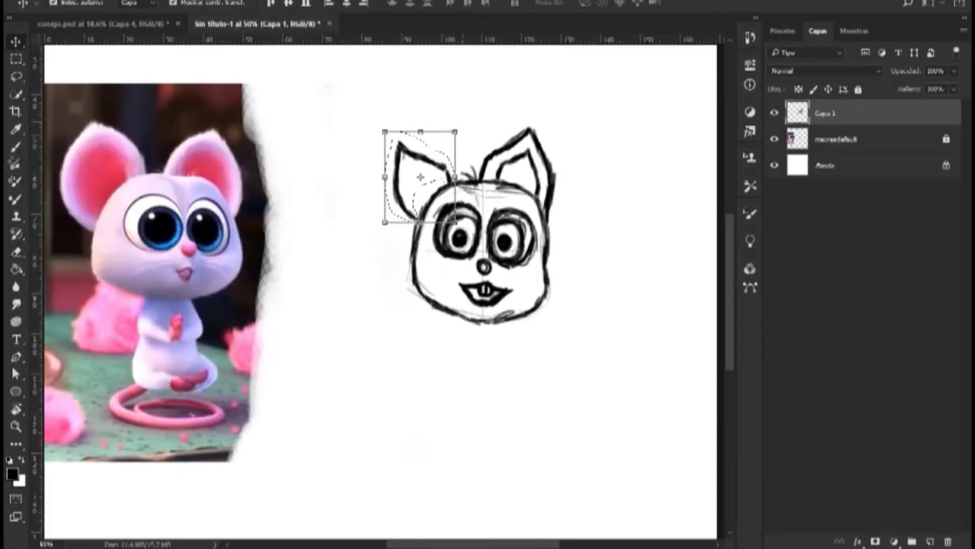
key(ctrl+t)
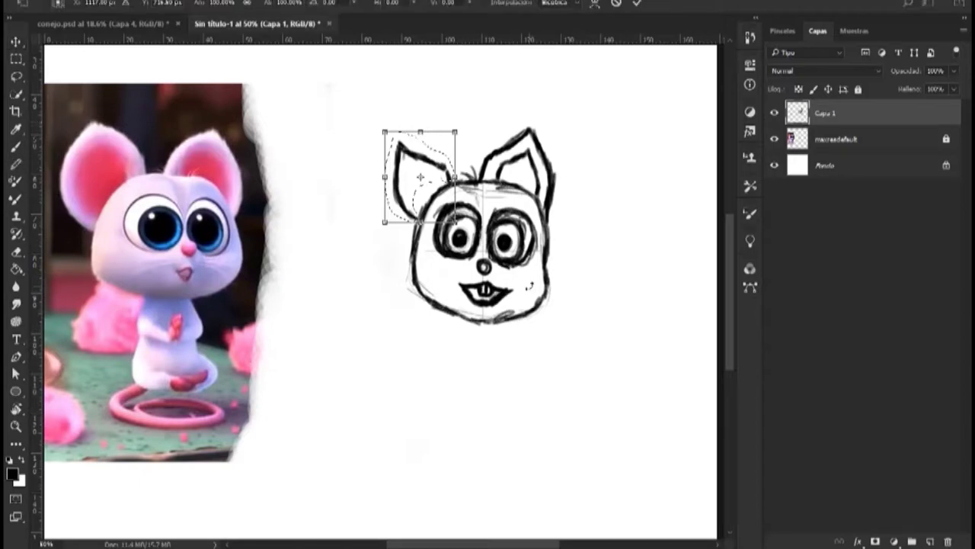
scroll(427, 112, up, 6)
drag(478, 147, 489, 140)
mouse_move(459, 179)
mouse_down()
mouse_move(449, 163)
mouse_move(458, 173)
mouse_up()
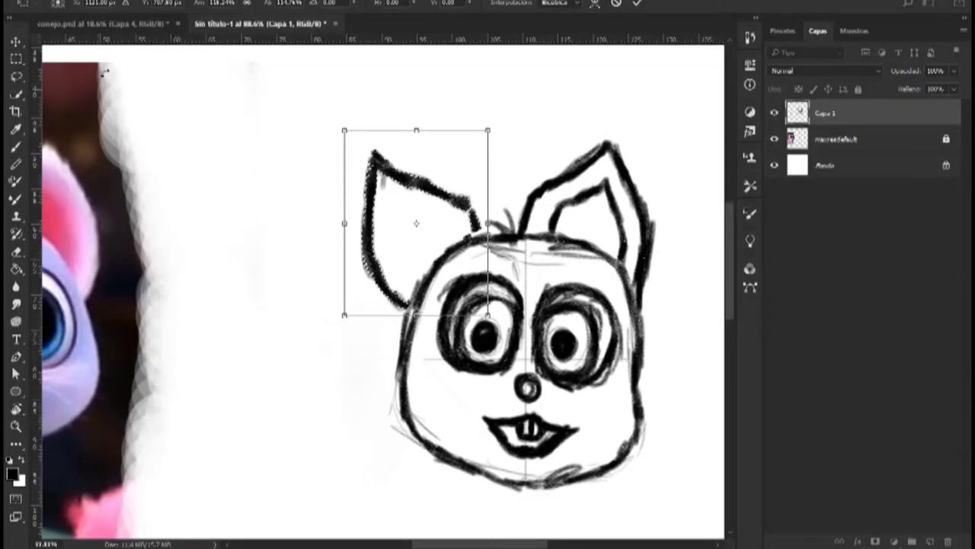
click(636, 3)
click(190, 0)
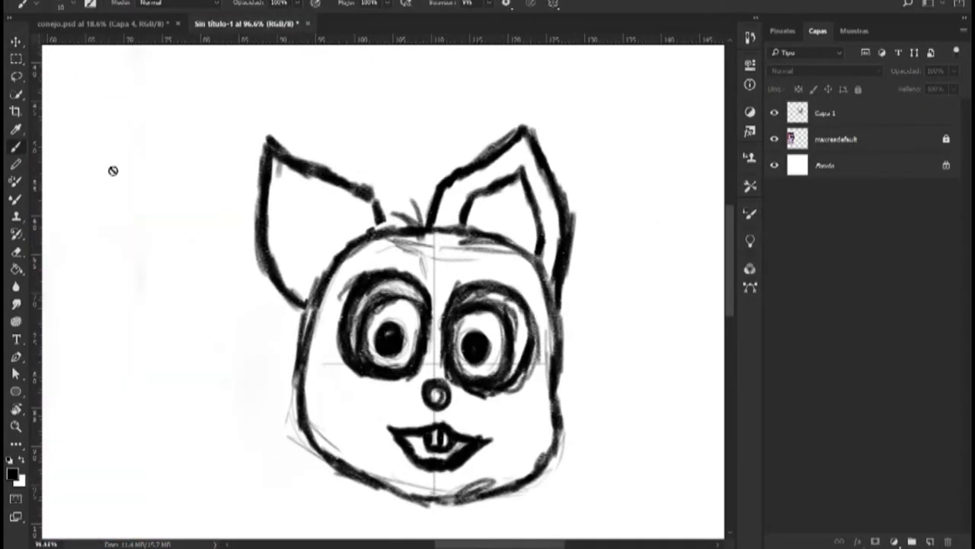
Draw the left ear's inner contour on Capa 1 and add shading strokes to the ears.
click(811, 113)
drag(272, 228, 306, 297)
mouse_move(272, 178)
mouse_down()
mouse_move(344, 207)
mouse_move(362, 235)
mouse_move(299, 287)
mouse_move(277, 242)
mouse_move(287, 241)
mouse_move(311, 291)
mouse_up()
drag(288, 199, 311, 287)
drag(581, 163, 600, 263)
Redraw the sides of the head with thicker strokes to give it fuller cheeks.
key(ctrl+minus)
key(ctrl+minus)
key(ctrl+minus)
drag(437, 365, 462, 274)
mouse_move(378, 218)
mouse_down()
mouse_move(367, 256)
mouse_move(383, 295)
mouse_up()
drag(371, 227, 383, 296)
mouse_move(506, 219)
mouse_down()
mouse_move(516, 281)
mouse_move(495, 303)
mouse_up()
mouse_move(518, 251)
mouse_down()
mouse_move(486, 311)
mouse_move(496, 281)
mouse_move(510, 286)
mouse_up()
Reinforce the outlines of both ears and darken the hair tuft on top of the head.
drag(382, 146, 405, 189)
drag(387, 112, 383, 145)
drag(424, 122, 445, 146)
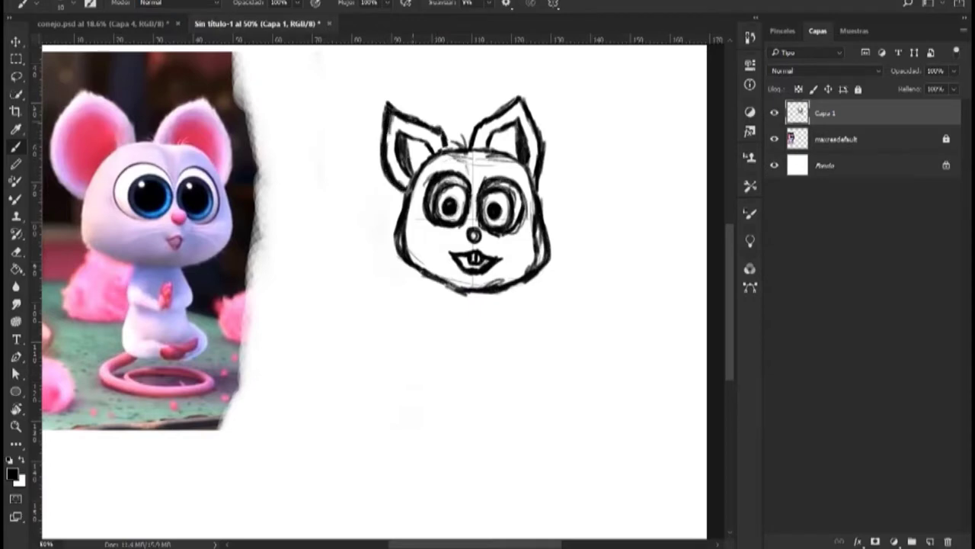
drag(388, 103, 404, 113)
drag(455, 140, 464, 147)
drag(518, 94, 539, 134)
Select the right eye with the Lasso tool, slightly adjust its size and position, and remove the selection.
drag(489, 307, 508, 265)
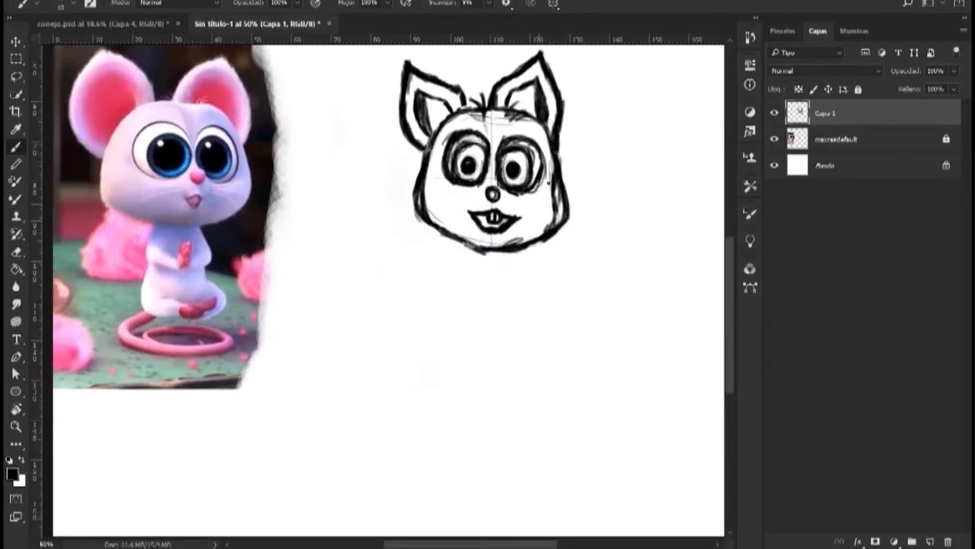
click(16, 77)
key(ctrl+plus)
key(ctrl+plus)
drag(611, 58, 476, 208)
mouse_move(522, 123)
mouse_down()
mouse_move(537, 258)
mouse_move(523, 123)
mouse_up()
click(16, 41)
drag(466, 257, 475, 259)
drag(520, 224, 523, 226)
key(Return)
click(207, 0)
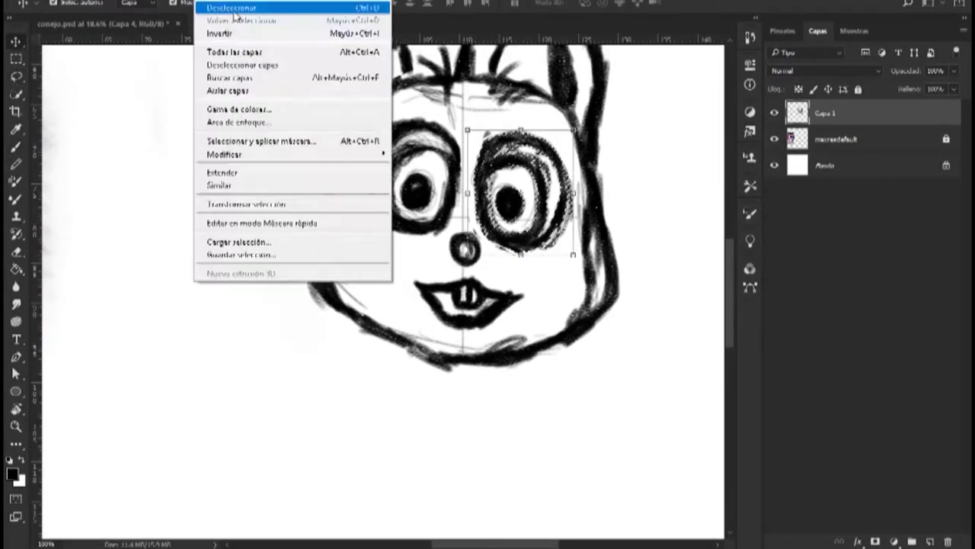
click(221, 12)
click(194, 356)
Draw three curved whiskers across the left cheek on Capa 1 with the Brush tool.
key(ctrl+minus)
key(ctrl+minus)
key(ctrl+minus)
key(ctrl+plus)
key(ctrl+plus)
drag(391, 253, 443, 169)
key(b)
click(838, 113)
mouse_move(561, 200)
mouse_down()
mouse_move(452, 227)
mouse_move(462, 258)
mouse_move(441, 242)
mouse_move(468, 257)
mouse_up()
key(ctrl+alt+z)
key(ctrl+alt+z)
drag(552, 211, 471, 286)
mouse_move(640, 213)
mouse_down()
mouse_move(585, 217)
mouse_move(630, 286)
mouse_up()
mouse_move(546, 210)
mouse_down()
mouse_move(639, 279)
mouse_move(637, 266)
mouse_move(597, 295)
mouse_move(615, 284)
mouse_up()
key(ctrl+z)
key(ctrl+alt+z)
key(ctrl+alt+z)
key(ctrl+alt+z)
Draw three curved whiskers across the right cheek, extending past the face outline.
drag(543, 207, 642, 274)
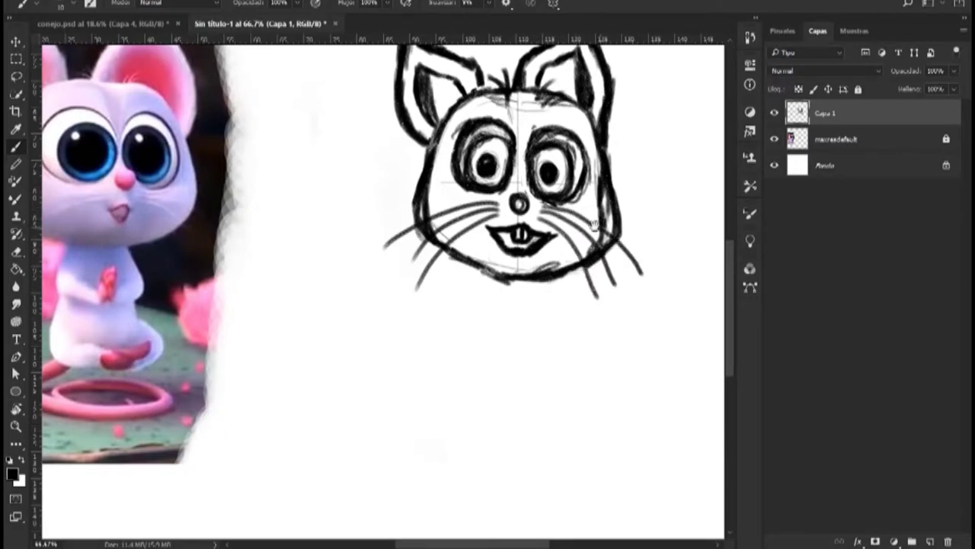
Draw the left and right sides of the upper body, sloping outward below the head.
drag(574, 225, 580, 195)
drag(475, 237, 468, 263)
drag(558, 251, 564, 272)
drag(474, 243, 461, 282)
drag(562, 256, 576, 282)
drag(564, 257, 586, 302)
drag(465, 267, 448, 306)
drag(454, 286, 452, 332)
drag(570, 261, 588, 334)
Enlarge the black pupils of both eyes.
key(ctrl+minus)
mouse_move(462, 173)
mouse_down()
mouse_move(476, 182)
mouse_move(467, 186)
mouse_up()
drag(510, 175, 521, 191)
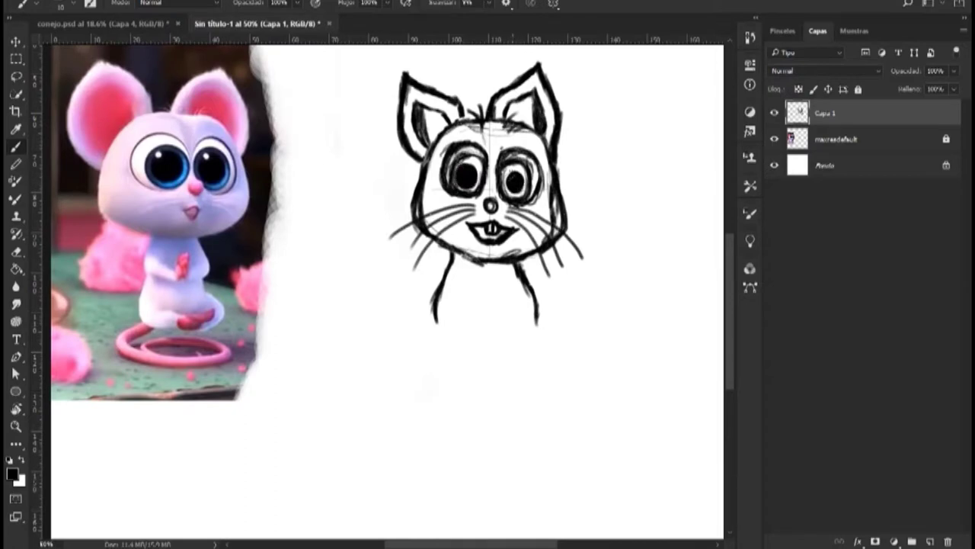
Darken and thicken the outlines around both of the mouse's eyes with the Brush tool.
drag(451, 164, 463, 192)
mouse_move(463, 192)
mouse_down()
mouse_move(478, 162)
mouse_move(457, 196)
mouse_move(484, 175)
mouse_up()
mouse_move(503, 158)
mouse_down()
mouse_move(500, 197)
mouse_move(505, 154)
mouse_move(540, 174)
mouse_move(536, 161)
mouse_up()
Extend both body sides downward and close them with a rounded lower edge to complete the torso outline.
mouse_move(429, 333)
mouse_down()
mouse_move(420, 307)
mouse_move(425, 328)
mouse_up()
drag(527, 293, 529, 327)
mouse_move(426, 319)
mouse_down()
mouse_move(425, 365)
mouse_move(468, 383)
mouse_up()
drag(524, 313, 531, 348)
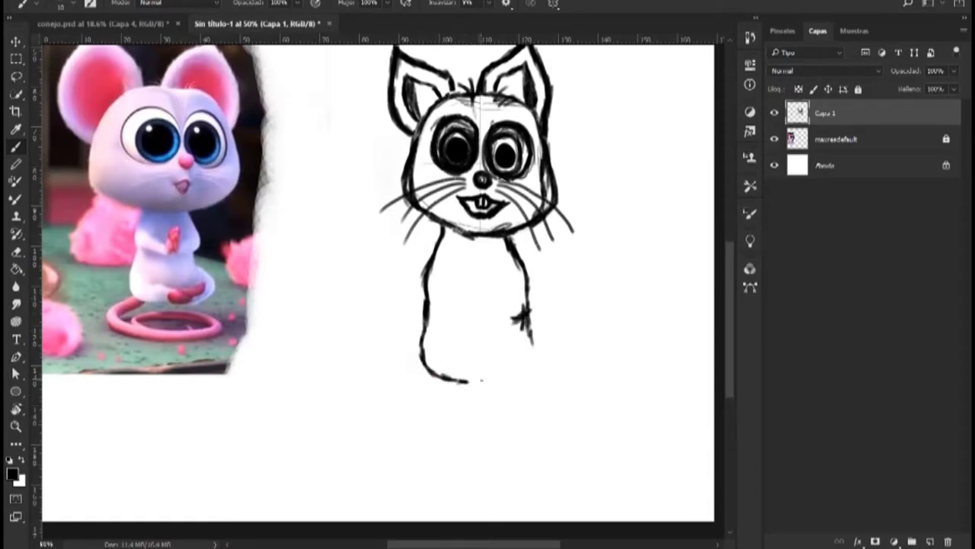
drag(474, 369, 488, 384)
drag(477, 370, 497, 383)
mouse_move(451, 356)
mouse_down()
mouse_move(473, 367)
mouse_move(501, 362)
mouse_move(497, 379)
mouse_move(511, 362)
mouse_up()
mouse_move(510, 362)
mouse_down()
mouse_move(482, 363)
mouse_move(523, 378)
mouse_up()
mouse_move(532, 335)
mouse_down()
mouse_move(524, 381)
mouse_move(538, 364)
mouse_move(500, 381)
mouse_up()
Draw the two bent arms meeting in front of the chest, starting from the sides of the body.
mouse_move(444, 300)
mouse_down()
mouse_move(458, 313)
mouse_move(468, 300)
mouse_up()
drag(421, 274, 454, 313)
mouse_move(530, 272)
mouse_down()
mouse_move(515, 322)
mouse_move(497, 308)
mouse_move(518, 326)
mouse_up()
drag(515, 286, 508, 326)
drag(518, 282, 508, 301)
drag(442, 307, 458, 312)
mouse_move(518, 284)
mouse_down()
mouse_move(468, 315)
mouse_move(498, 322)
mouse_move(470, 320)
mouse_move(479, 285)
mouse_up()
Draw the small hands held together at the chest and the foot at the base of the body.
key(ctrl+plus)
key(ctrl+plus)
key(ctrl+plus)
drag(716, 283, 457, 268)
drag(484, 269, 523, 278)
drag(545, 309, 381, 243)
drag(381, 244, 390, 335)
mouse_move(372, 285)
mouse_down()
mouse_move(375, 202)
mouse_move(394, 211)
mouse_move(403, 281)
mouse_up()
key(ctrl+minus)
key(ctrl+minus)
key(ctrl+minus)
key(ctrl+minus)
key(ctrl+plus)
Draw the tail curving down from the lower left of the body, with thick double outlines.
mouse_move(480, 452)
mouse_down()
mouse_move(469, 335)
mouse_move(391, 372)
mouse_move(391, 404)
mouse_move(454, 440)
mouse_move(515, 424)
mouse_move(520, 395)
mouse_up()
drag(424, 394, 453, 391)
mouse_move(419, 342)
mouse_down()
mouse_move(407, 355)
mouse_move(415, 403)
mouse_up()
drag(394, 370, 407, 413)
mouse_move(411, 371)
mouse_down()
mouse_move(416, 405)
mouse_move(395, 398)
mouse_up()
drag(408, 387, 418, 413)
drag(410, 367, 423, 410)
drag(414, 350, 396, 370)
drag(425, 358, 413, 383)
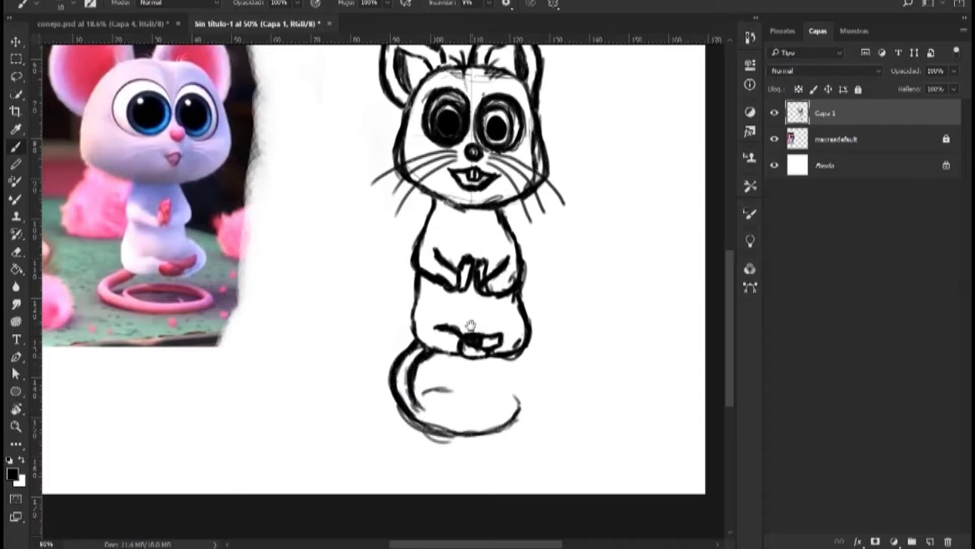
Complete the tail as a flat oval coil below the body, adding the inner ring and the tail tip.
drag(432, 310, 461, 327)
drag(444, 410, 458, 434)
mouse_move(443, 411)
mouse_down()
mouse_move(483, 439)
mouse_move(553, 425)
mouse_move(479, 439)
mouse_move(513, 442)
mouse_move(538, 424)
mouse_up()
drag(484, 445, 542, 419)
mouse_move(470, 428)
mouse_down()
mouse_move(515, 391)
mouse_move(534, 422)
mouse_up()
mouse_move(506, 395)
mouse_down()
mouse_move(554, 420)
mouse_move(540, 404)
mouse_up()
drag(456, 421, 490, 394)
mouse_move(468, 403)
mouse_down()
mouse_move(508, 400)
mouse_move(529, 419)
mouse_up()
mouse_move(459, 414)
mouse_down()
mouse_move(492, 438)
mouse_move(508, 427)
mouse_up()
mouse_move(512, 426)
mouse_down()
mouse_move(510, 438)
mouse_move(491, 401)
mouse_up()
mouse_move(477, 396)
mouse_down()
mouse_move(507, 393)
mouse_move(531, 405)
mouse_up()
drag(497, 404, 531, 431)
mouse_move(444, 397)
mouse_down()
mouse_move(449, 438)
mouse_move(526, 455)
mouse_move(547, 404)
mouse_up()
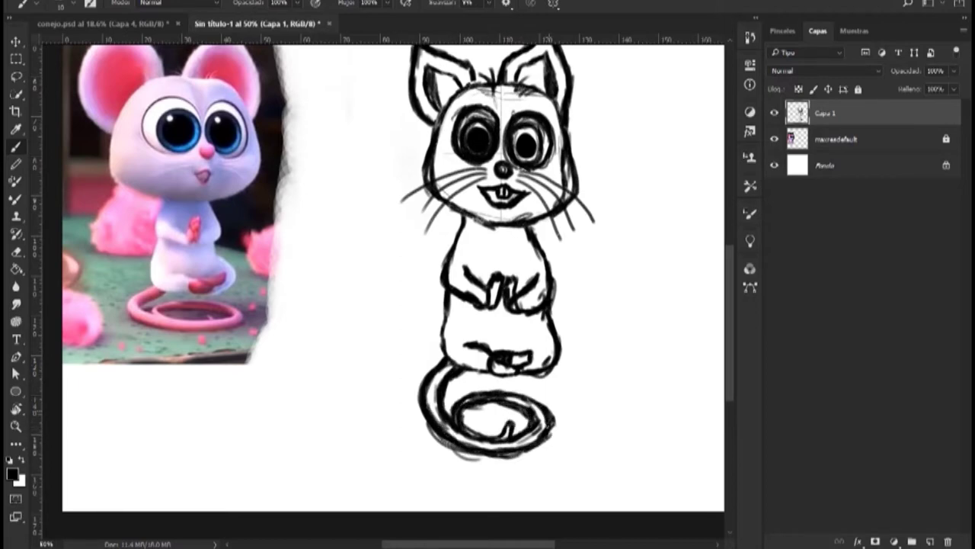
Reinforce the outline of the body's left side and the left arm.
drag(445, 359, 447, 300)
drag(446, 339, 459, 367)
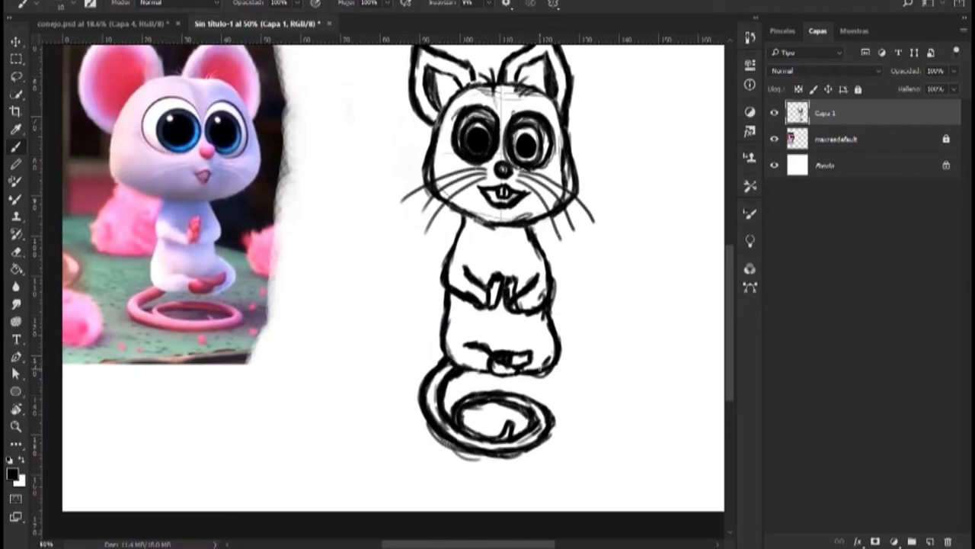
drag(460, 301, 474, 307)
drag(459, 303, 491, 314)
Shade the chest and belly in soft grey on Capa 1 with pen pressure controlling the brush opacity.
drag(470, 220, 488, 249)
click(316, 4)
mouse_move(488, 249)
mouse_down()
mouse_move(501, 233)
mouse_move(521, 245)
mouse_move(543, 303)
mouse_move(504, 252)
mouse_move(489, 244)
mouse_move(474, 259)
mouse_move(468, 238)
mouse_move(480, 311)
mouse_move(499, 309)
mouse_move(503, 335)
mouse_move(515, 312)
mouse_move(536, 335)
mouse_move(548, 313)
mouse_move(542, 362)
mouse_move(503, 345)
mouse_up()
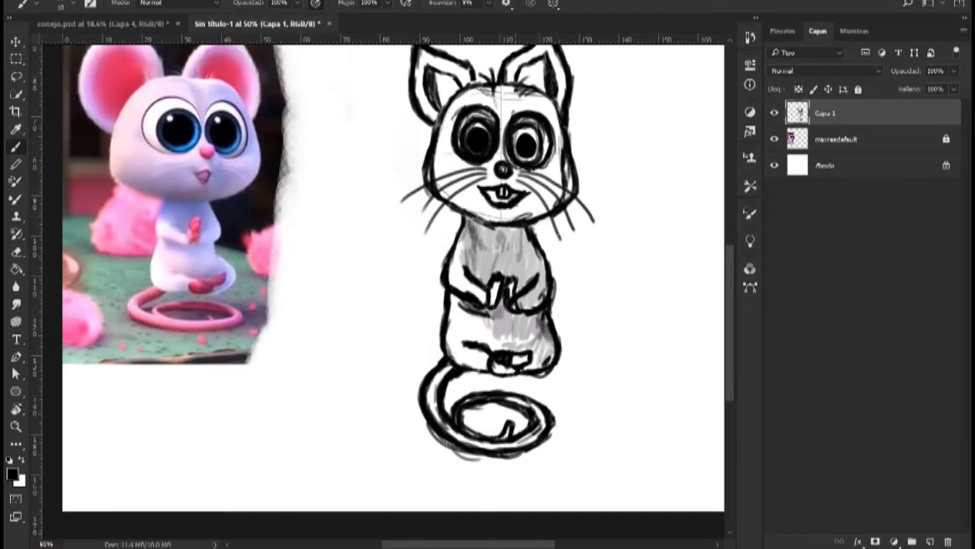
drag(587, 176, 579, 220)
Push the mouse's cheeks outward with the Liquify filter on Capa 1, using a brush size of 557.
click(247, 1)
click(358, 83)
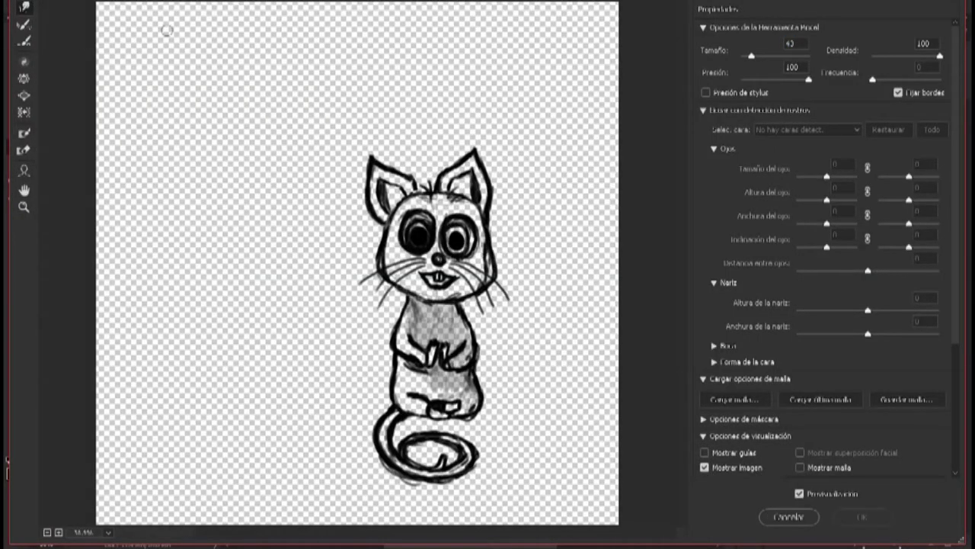
click(767, 58)
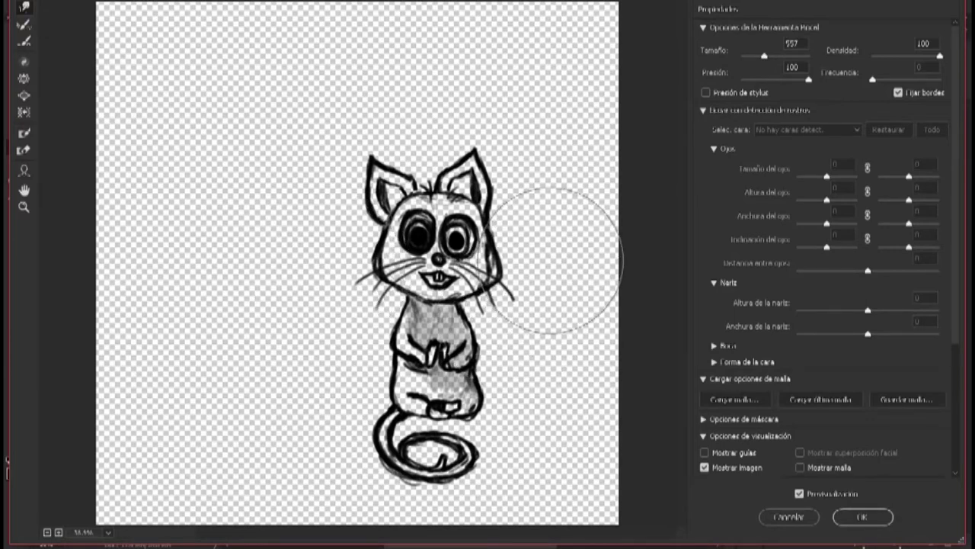
click(862, 517)
scroll(556, 330, down, 4)
scroll(566, 302, up, 3)
scroll(566, 302, down, 1)
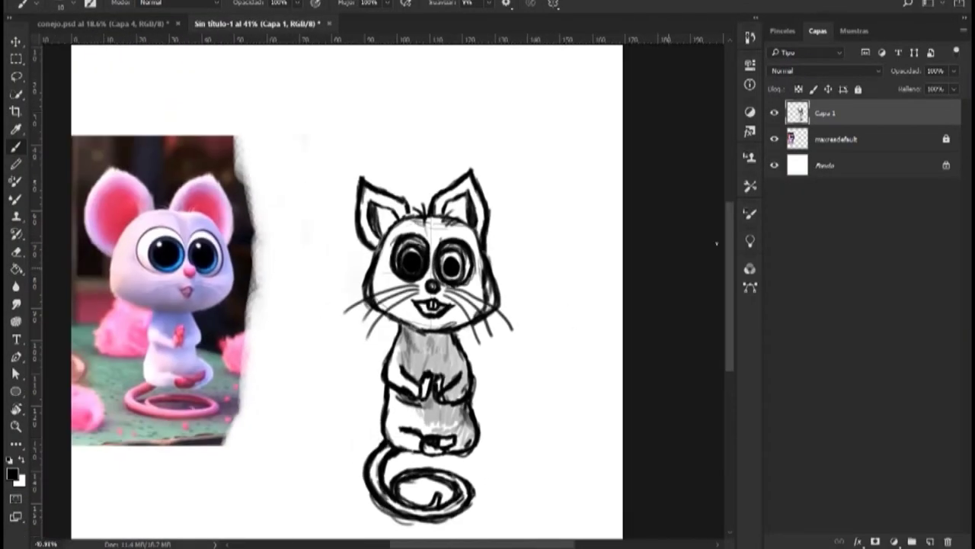
Add an empty layer above Capa 1 and a Hue/Saturation adjustment clipped to Capa 1 with Colorize enabled.
click(930, 541)
click(825, 140)
click(893, 540)
click(884, 377)
click(589, 218)
click(633, 323)
Tint the sketch blue by setting the adjustment's hue to 235, saturation to 72 and lightness to +46.
drag(554, 151, 650, 151)
drag(604, 179, 665, 179)
drag(623, 203, 665, 204)
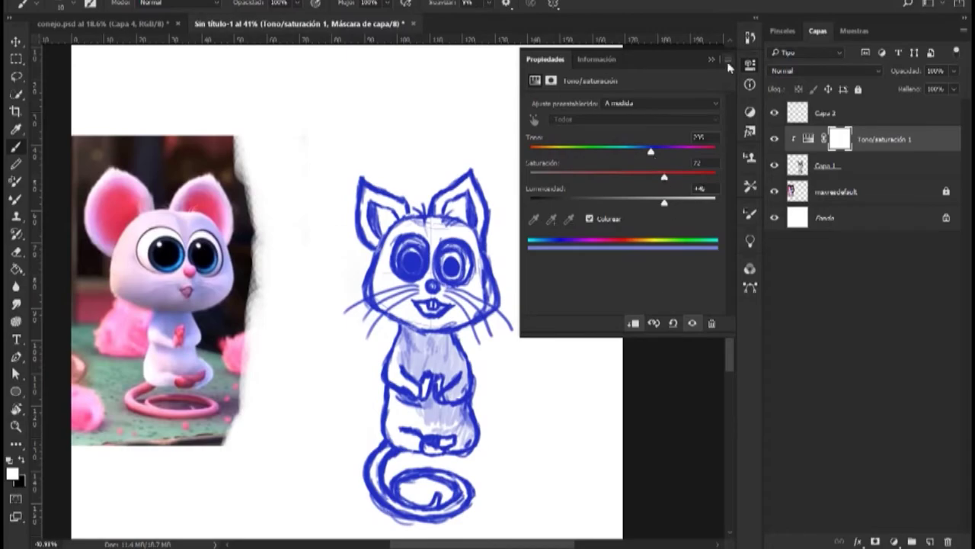
click(751, 65)
click(861, 165)
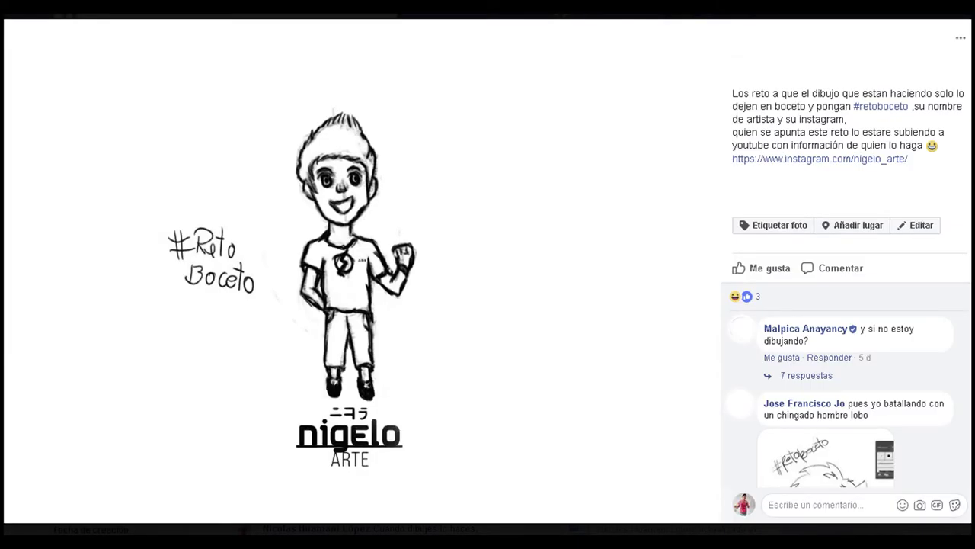